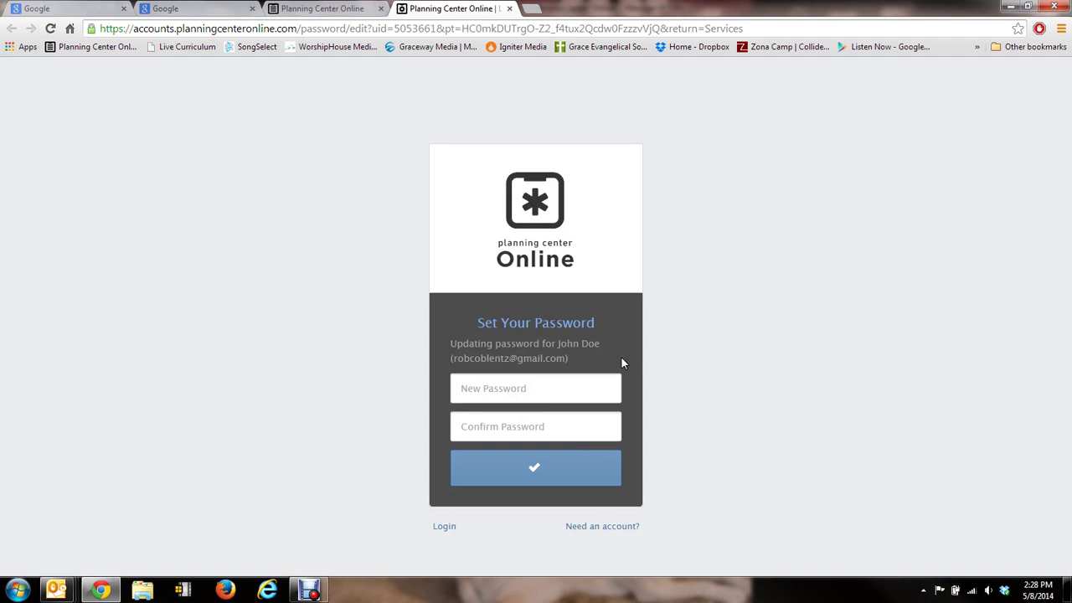
- Set and confirm the new account password, then sign in to Services
{"action": "left_click", "coordinate": [493, 390]}
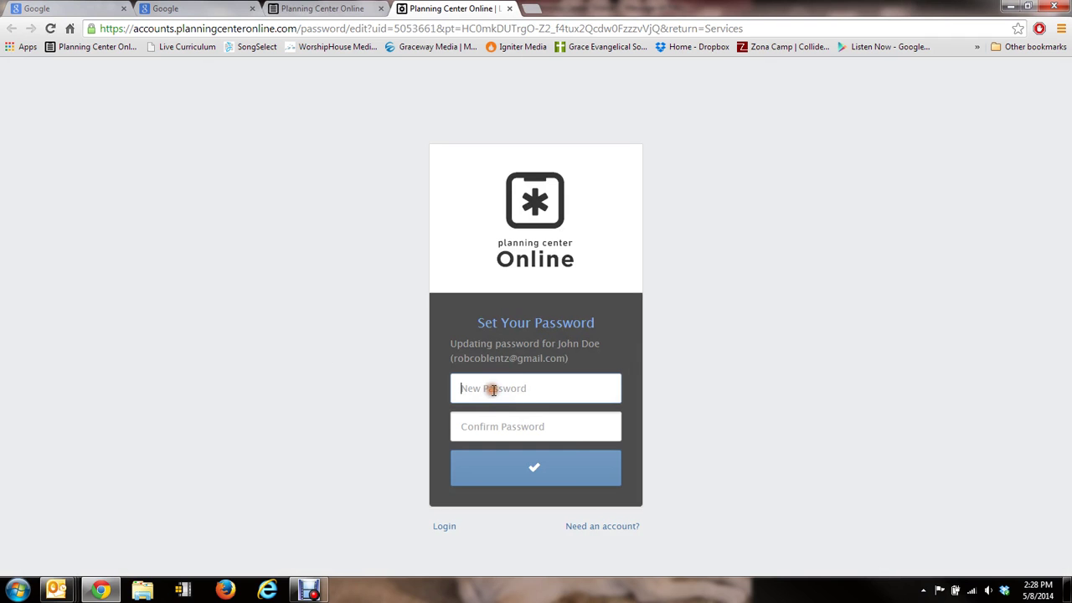
{"action": "type", "text": "********"}
{"action": "key", "text": "Tab"}
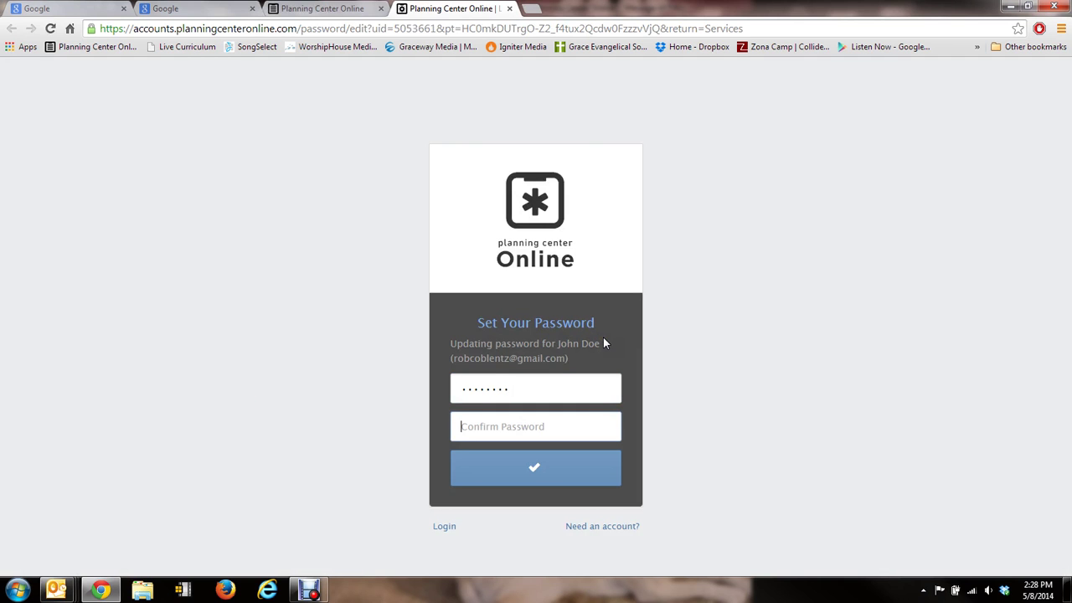
{"action": "type", "text": "********"}
{"action": "left_click", "coordinate": [616, 472]}
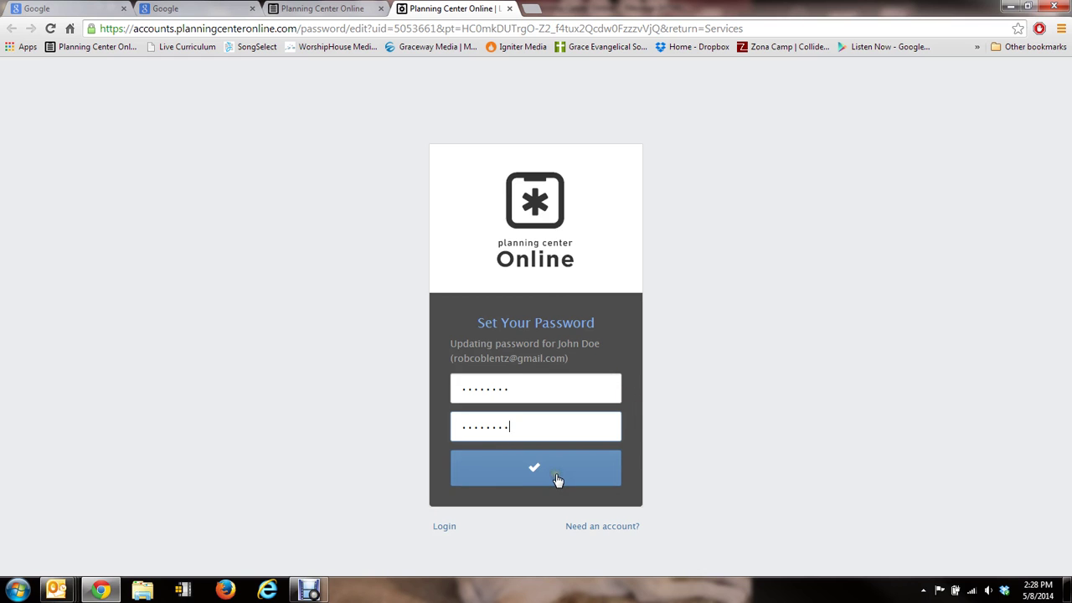
{"action": "left_click", "coordinate": [558, 479]}
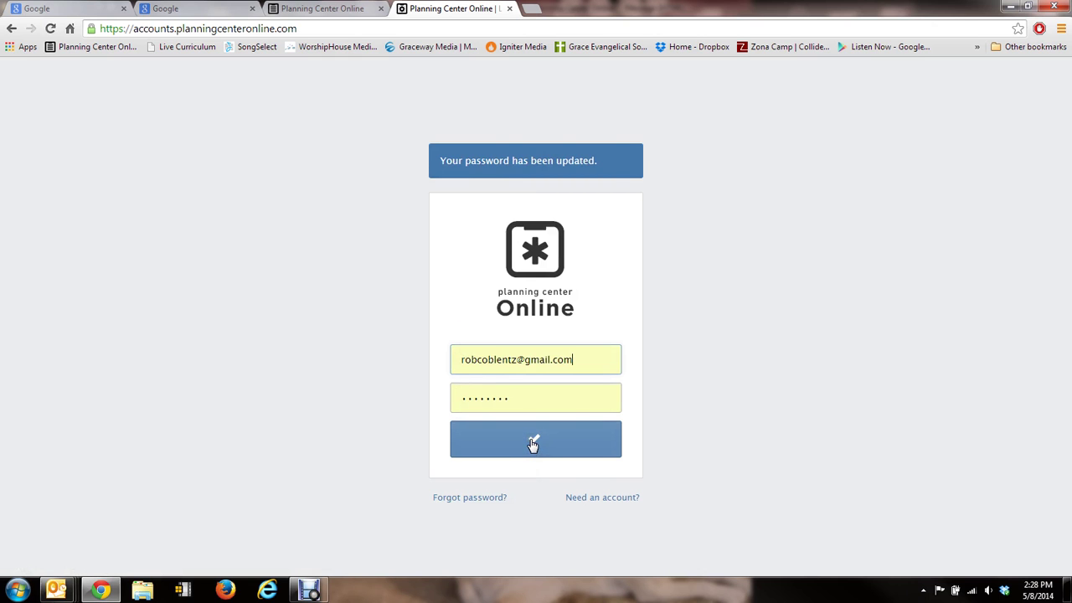
{"action": "left_click", "coordinate": [533, 444]}
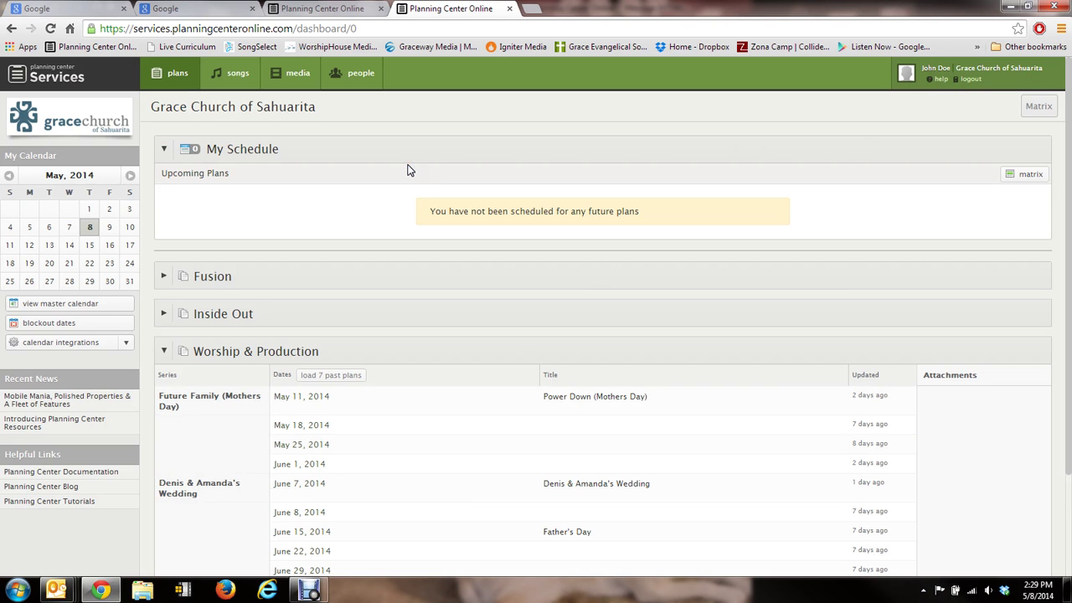
- Go to the plans dashboard showing the recently viewed plans
{"action": "left_click", "coordinate": [371, 184]}
{"action": "mouse_move", "coordinate": [164, 87]}
{"action": "left_click", "coordinate": [165, 75]}
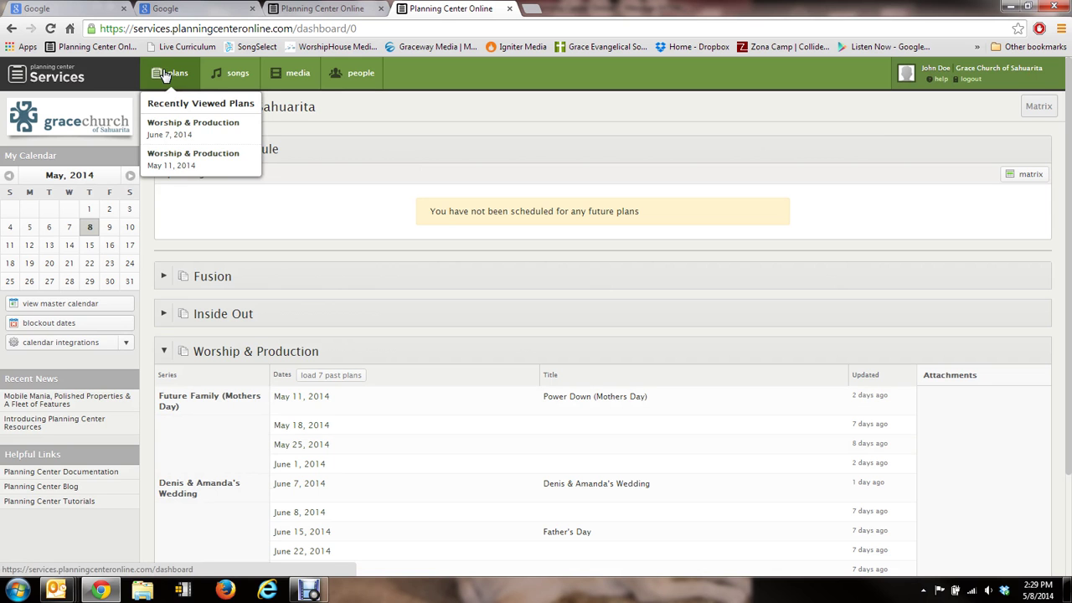
{"action": "left_click", "coordinate": [165, 74]}
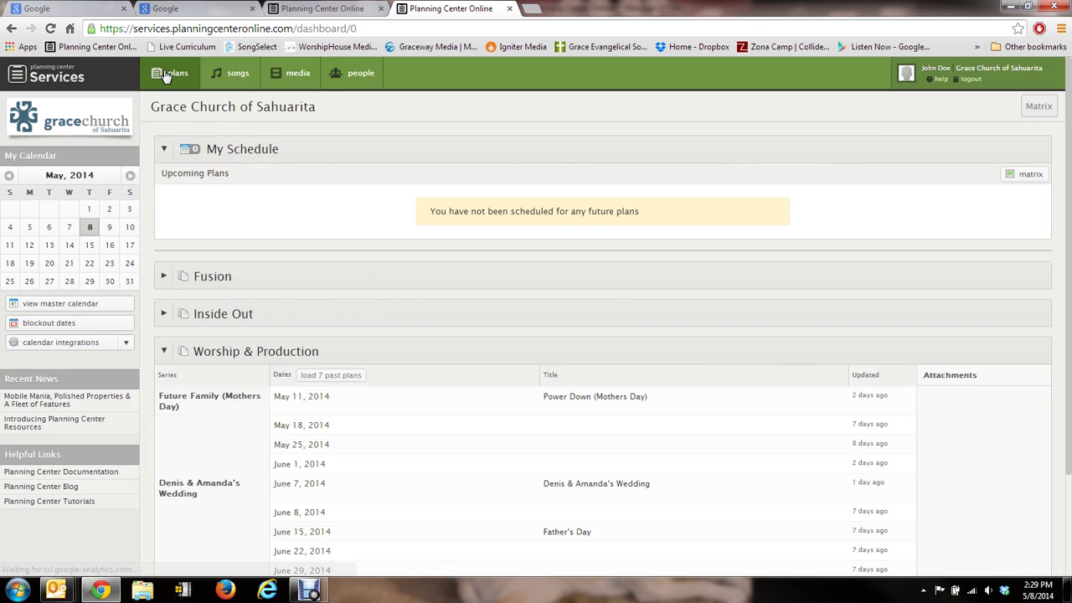
- Toggle the Fusion, Inside Out and Worship & Production plan lists, then open the May 11, 2014 plan
{"action": "left_click", "coordinate": [164, 277]}
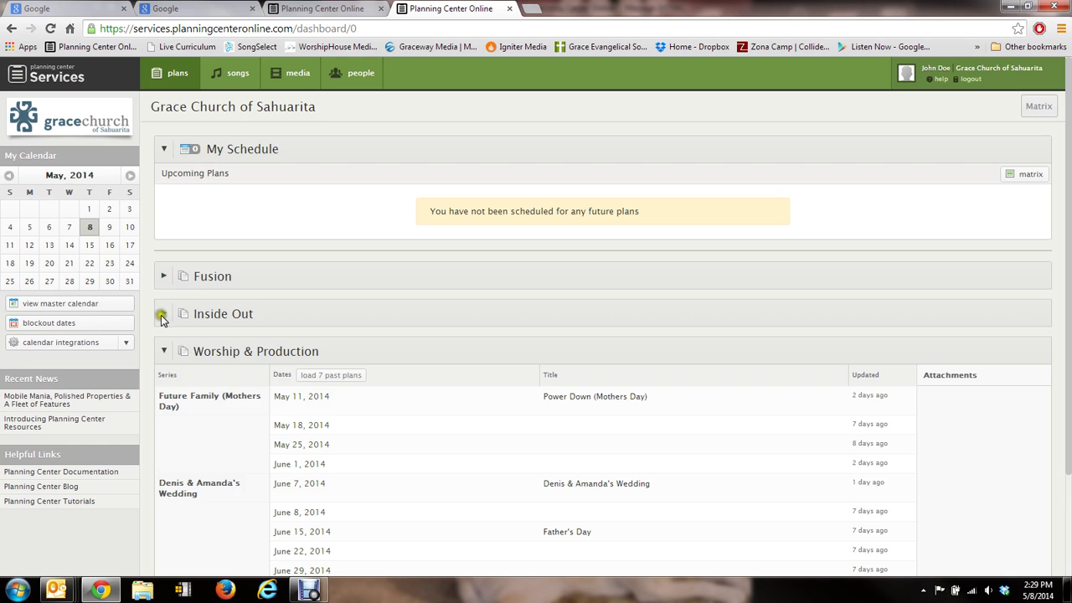
{"action": "left_click", "coordinate": [163, 278]}
{"action": "left_click", "coordinate": [163, 279]}
{"action": "left_click", "coordinate": [164, 314]}
{"action": "left_click", "coordinate": [164, 314]}
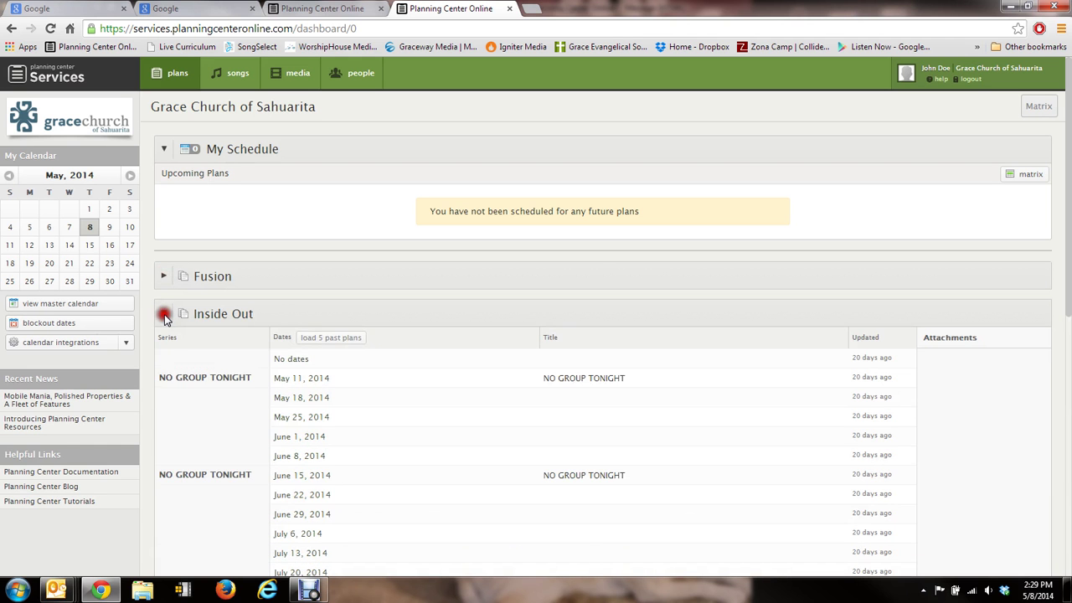
{"action": "left_click", "coordinate": [164, 352]}
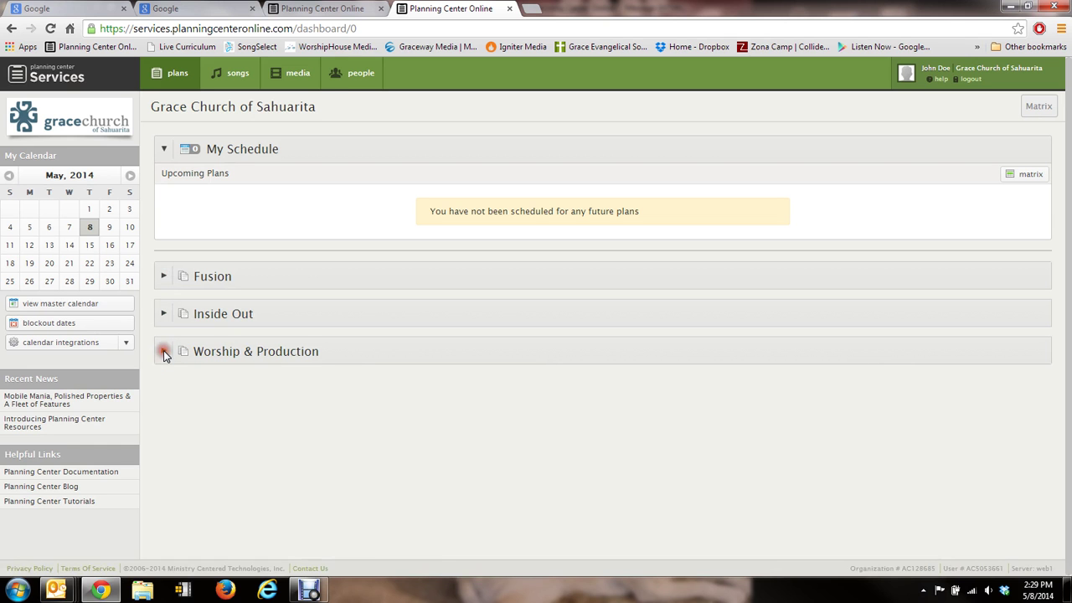
{"action": "left_click", "coordinate": [165, 352]}
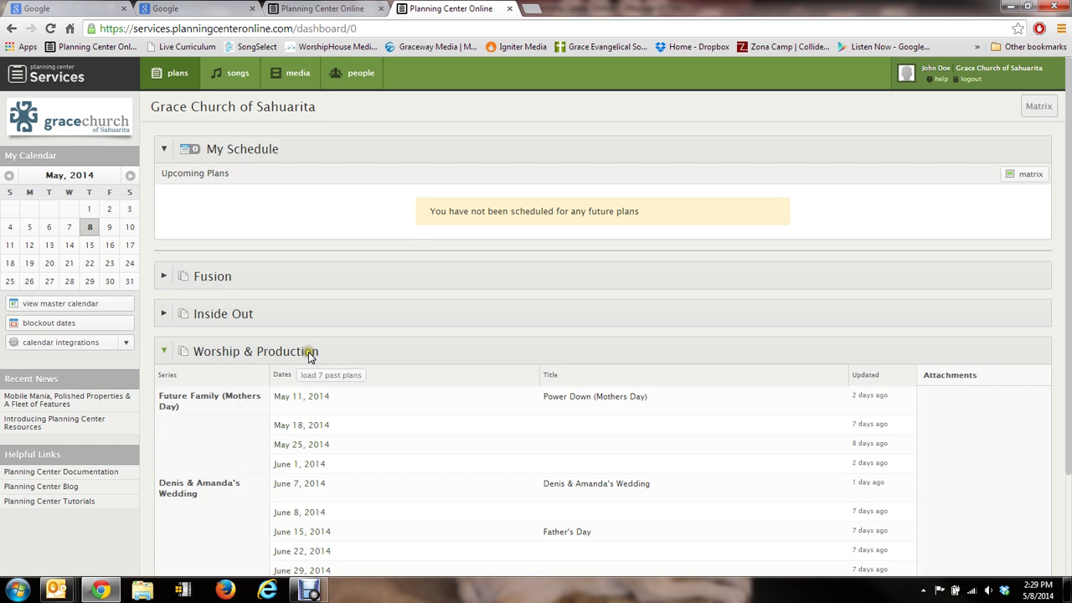
{"action": "scroll", "coordinate": [308, 352], "scroll_direction": "down", "scroll_amount": 2}
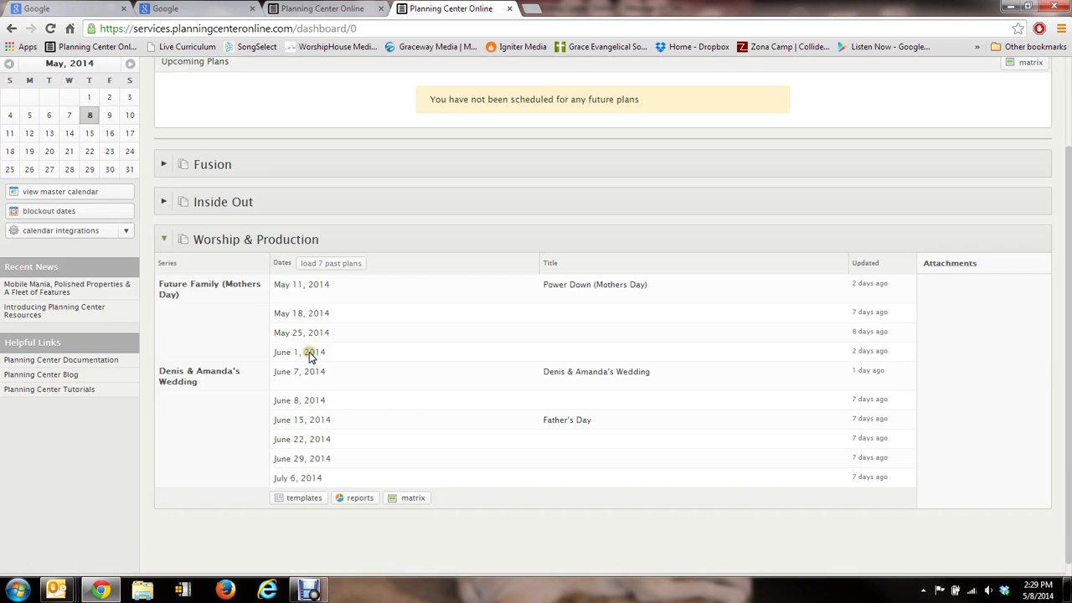
{"action": "left_click", "coordinate": [383, 291]}
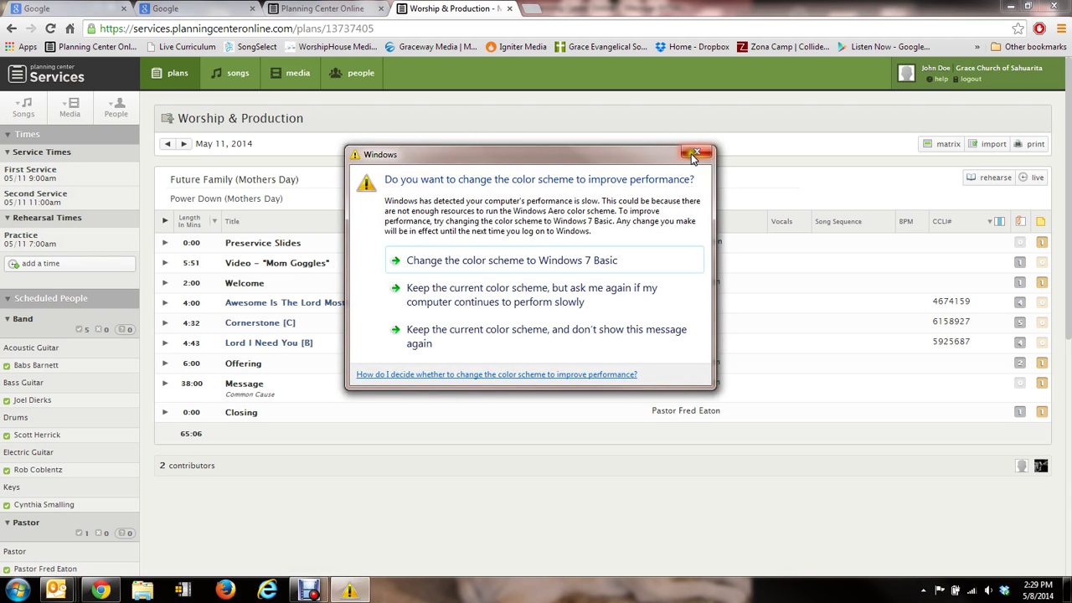
- Dismiss the Windows color-scheme prompt covering the May 11, 2014 plan
{"action": "left_click", "coordinate": [696, 153]}
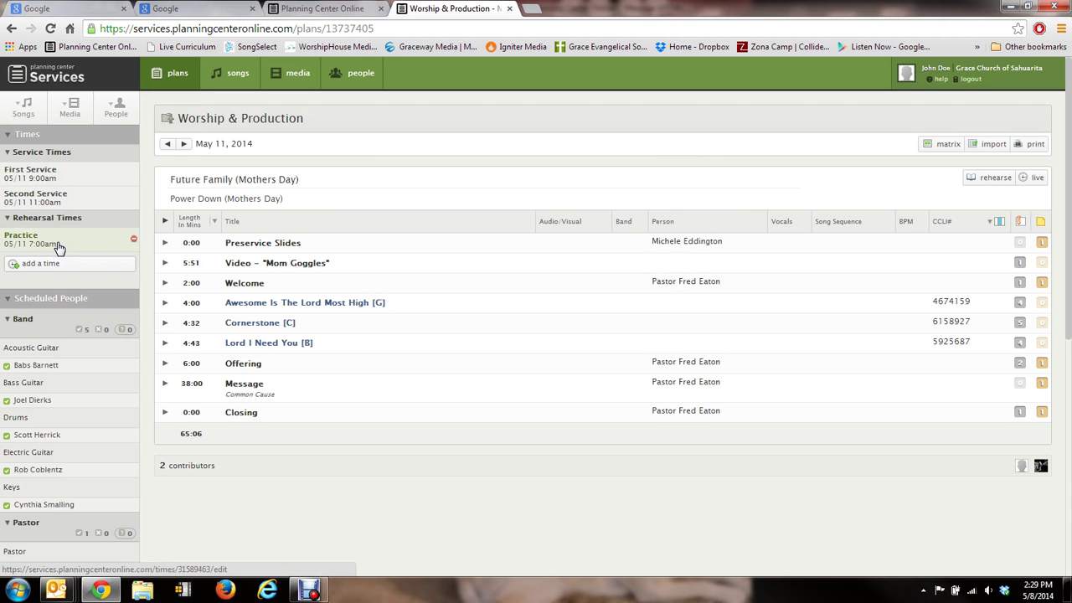
{"action": "left_click", "coordinate": [94, 240]}
- Collapse and re-expand the Band and Pastor member lists in the plan sidebar
{"action": "left_click", "coordinate": [51, 248]}
{"action": "scroll", "coordinate": [117, 377], "scroll_direction": "down", "scroll_amount": 2}
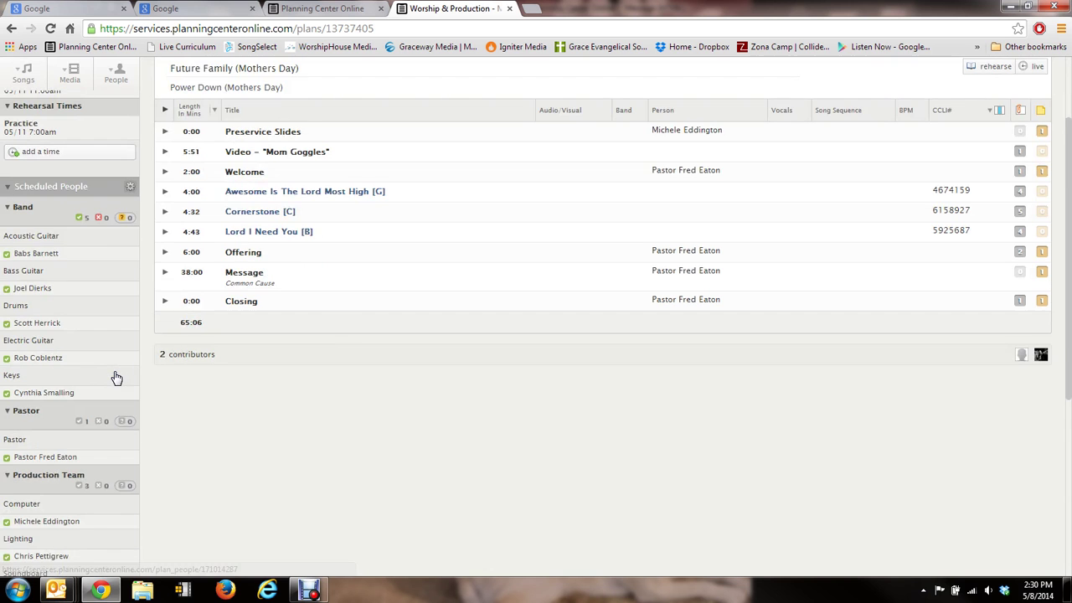
{"action": "left_click", "coordinate": [9, 208]}
{"action": "left_click", "coordinate": [8, 208]}
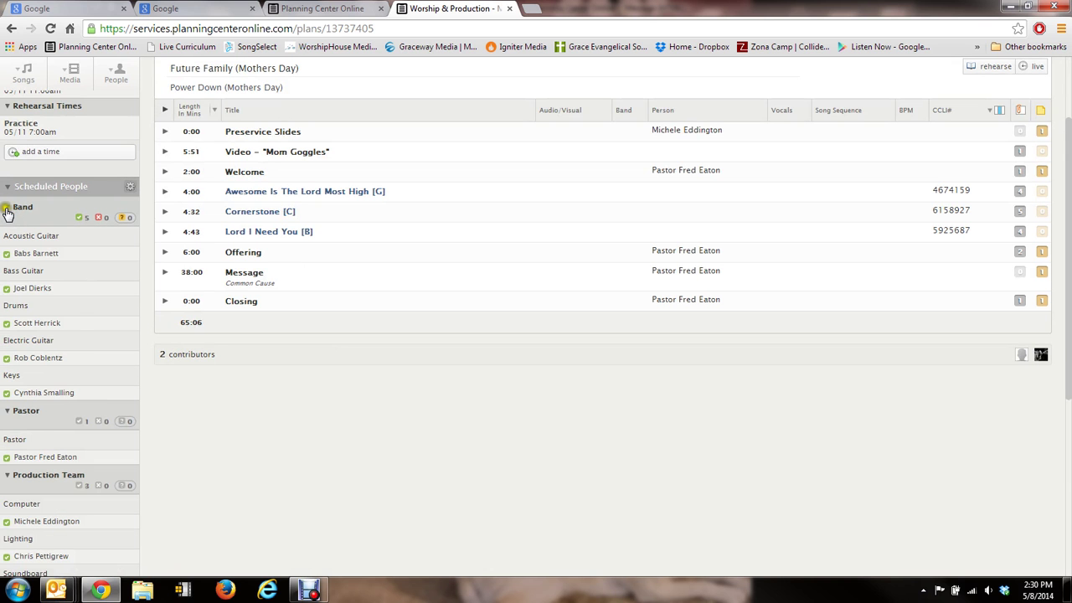
{"action": "left_click", "coordinate": [8, 207]}
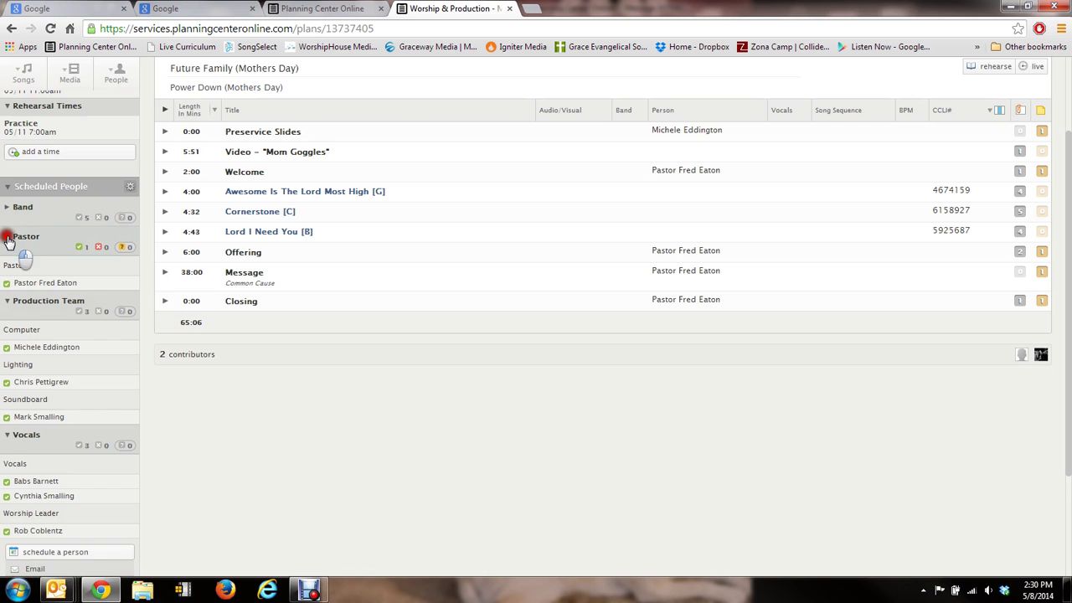
{"action": "left_click", "coordinate": [7, 236]}
{"action": "left_click", "coordinate": [8, 236]}
{"action": "left_click", "coordinate": [7, 208]}
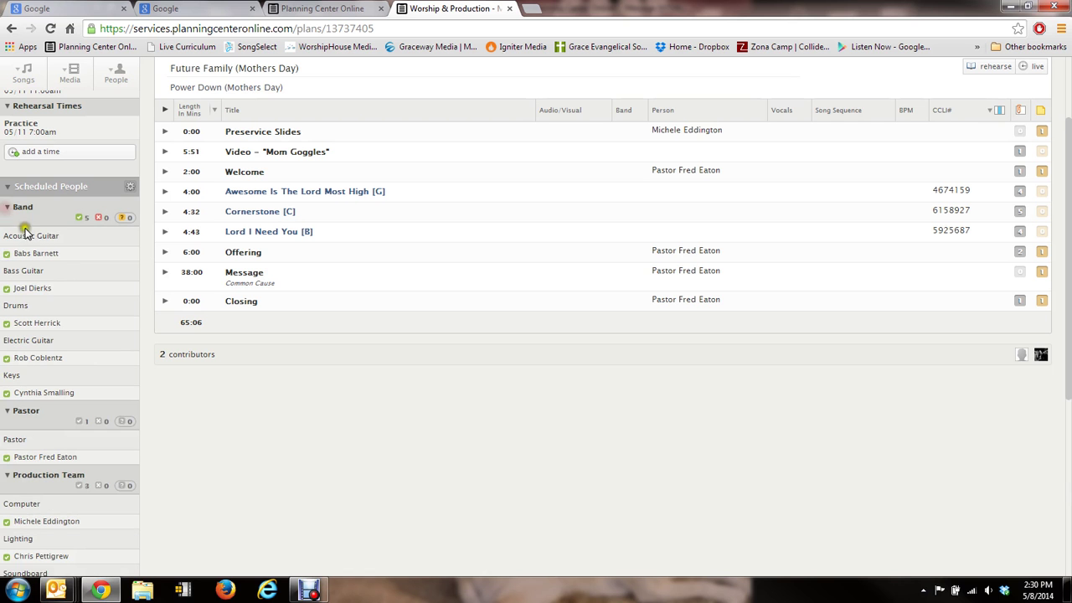
- Scroll through the Scheduled People list past Production Team and Vocals to the Email option
{"action": "scroll", "coordinate": [67, 260], "scroll_direction": "down", "scroll_amount": 2}
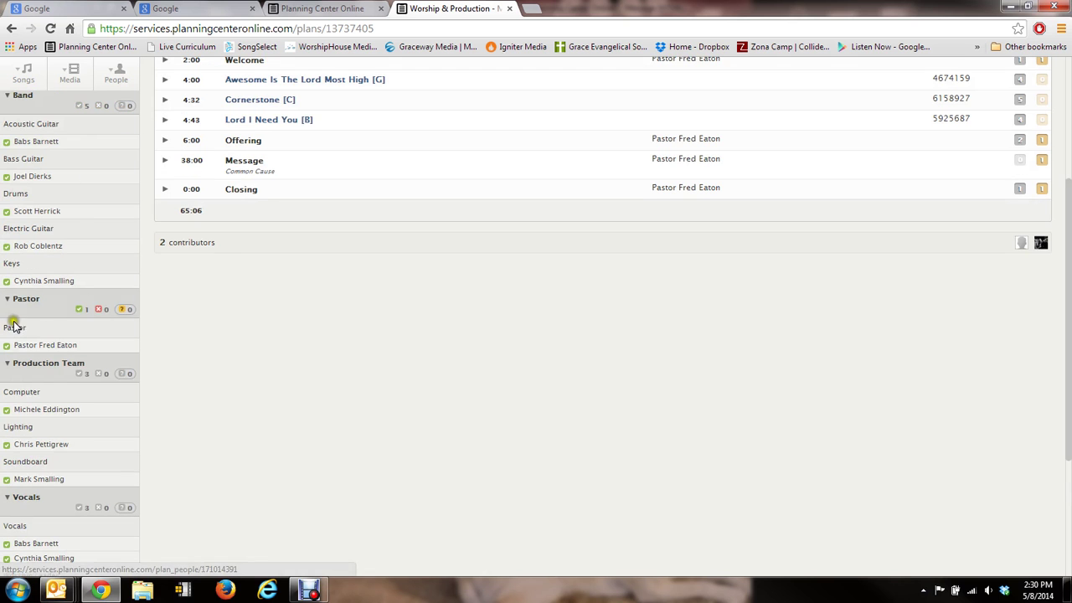
{"action": "scroll", "coordinate": [48, 323], "scroll_direction": "down", "scroll_amount": 2}
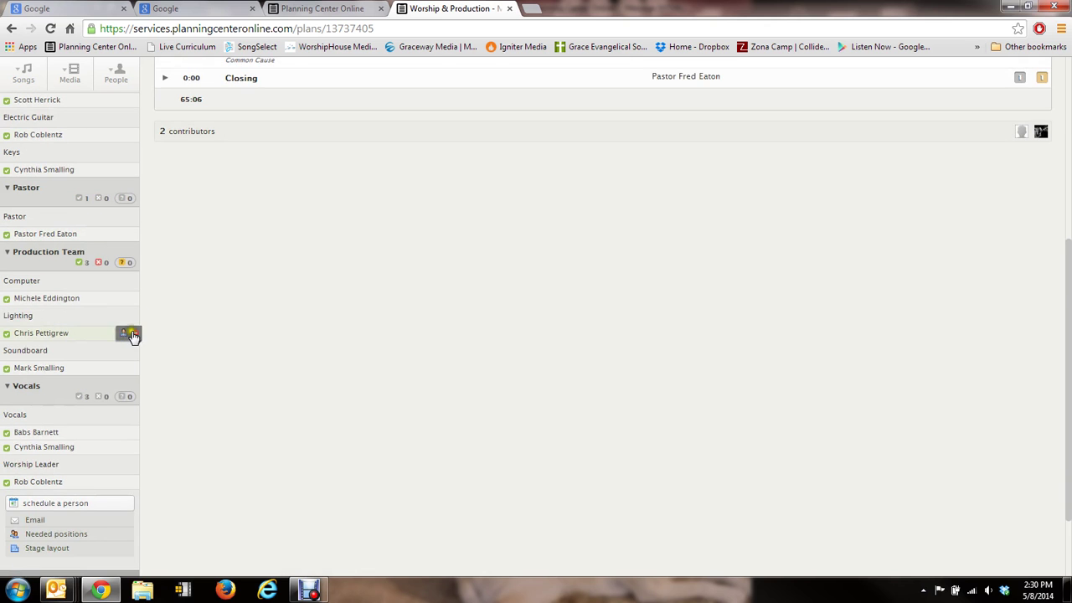
{"action": "scroll", "coordinate": [125, 344], "scroll_direction": "down", "scroll_amount": 2}
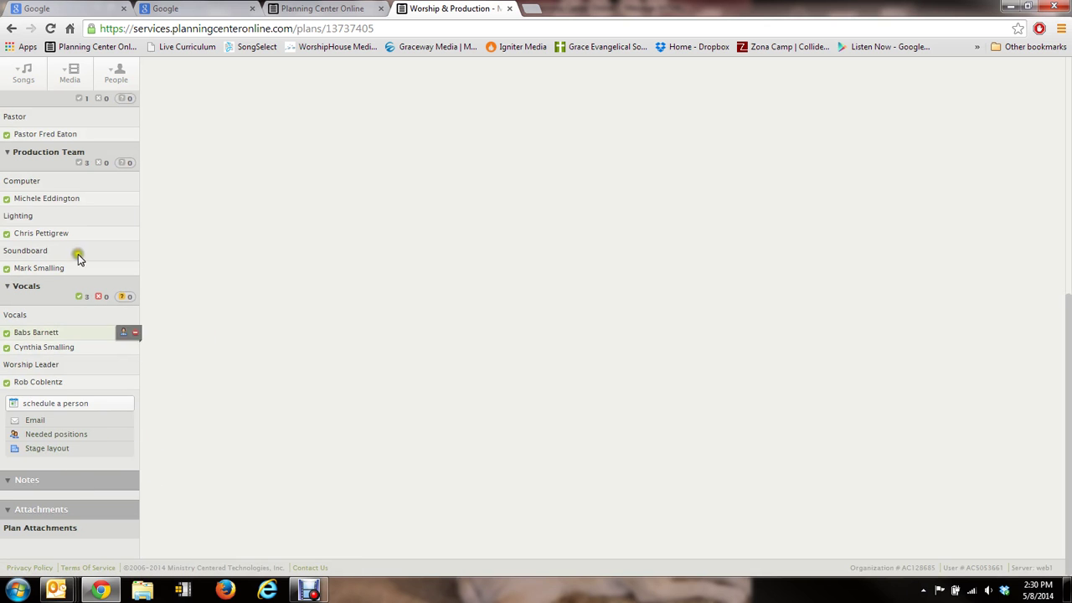
{"action": "scroll", "coordinate": [226, 335], "scroll_direction": "up", "scroll_amount": 4}
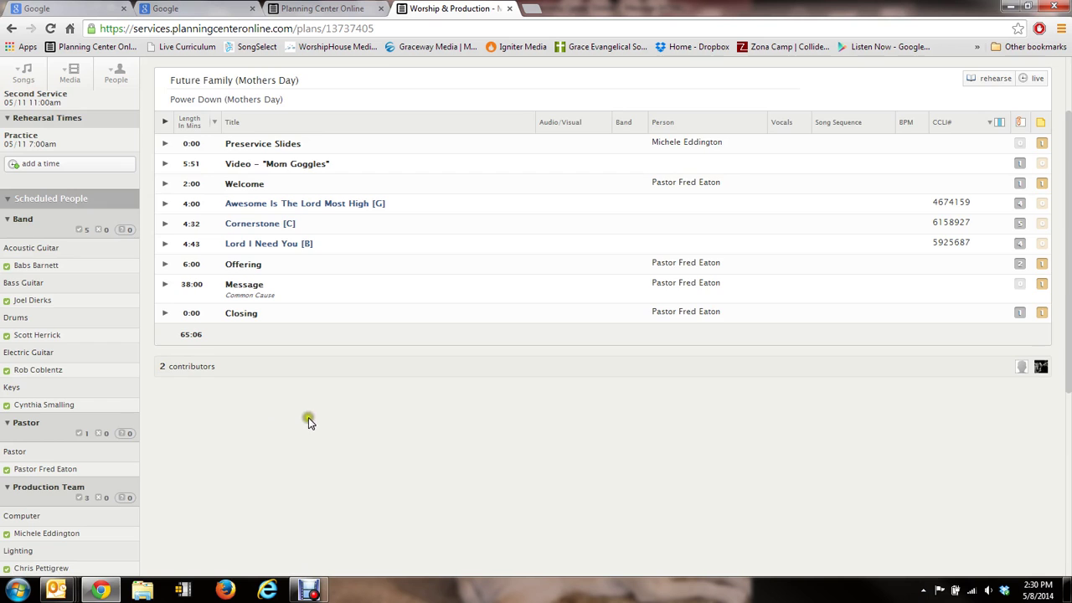
{"action": "scroll", "coordinate": [306, 419], "scroll_direction": "down", "scroll_amount": 4}
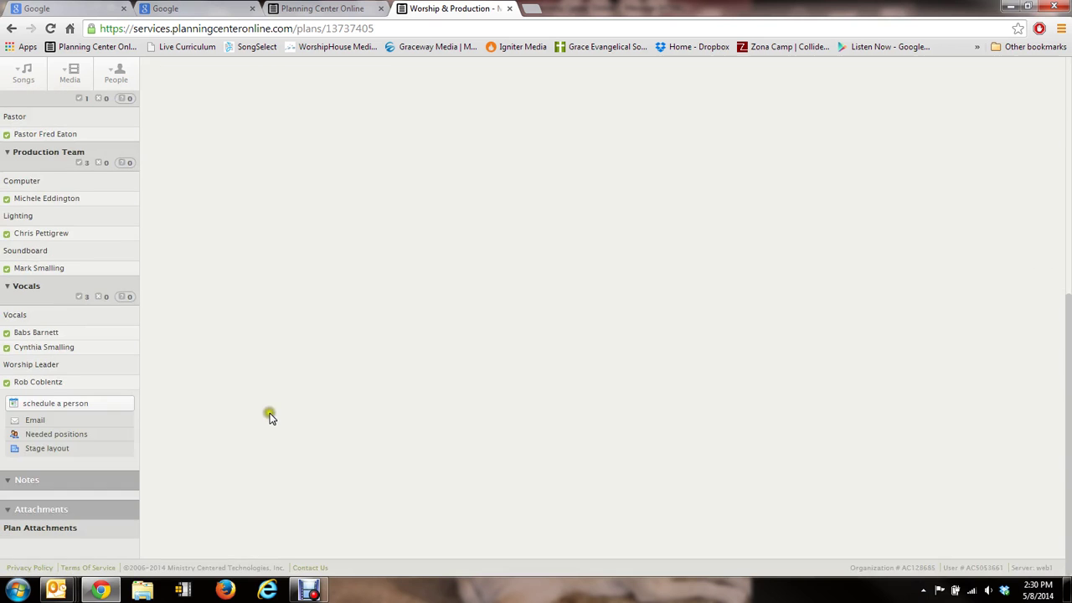
{"action": "left_click", "coordinate": [35, 421]}
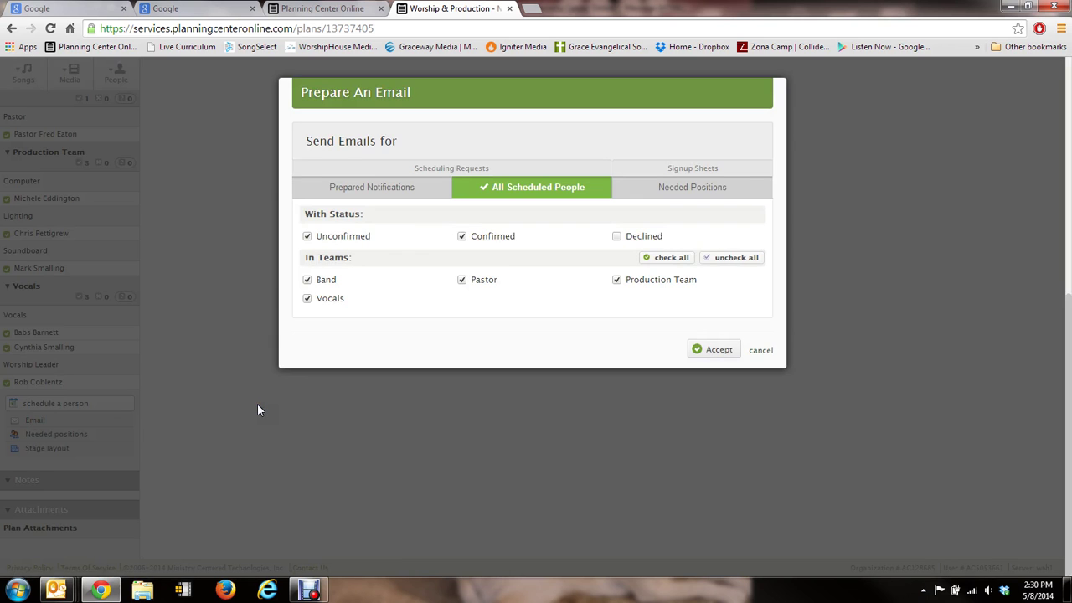
{"action": "left_click", "coordinate": [711, 350]}
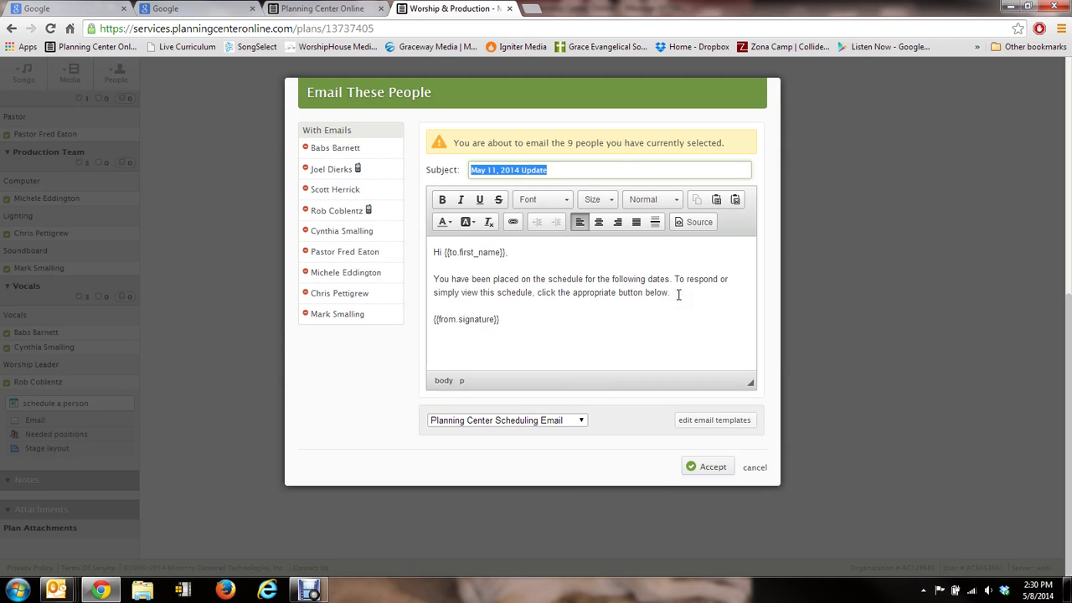
{"action": "left_click_drag", "start_coordinate": [679, 295], "coordinate": [434, 279]}
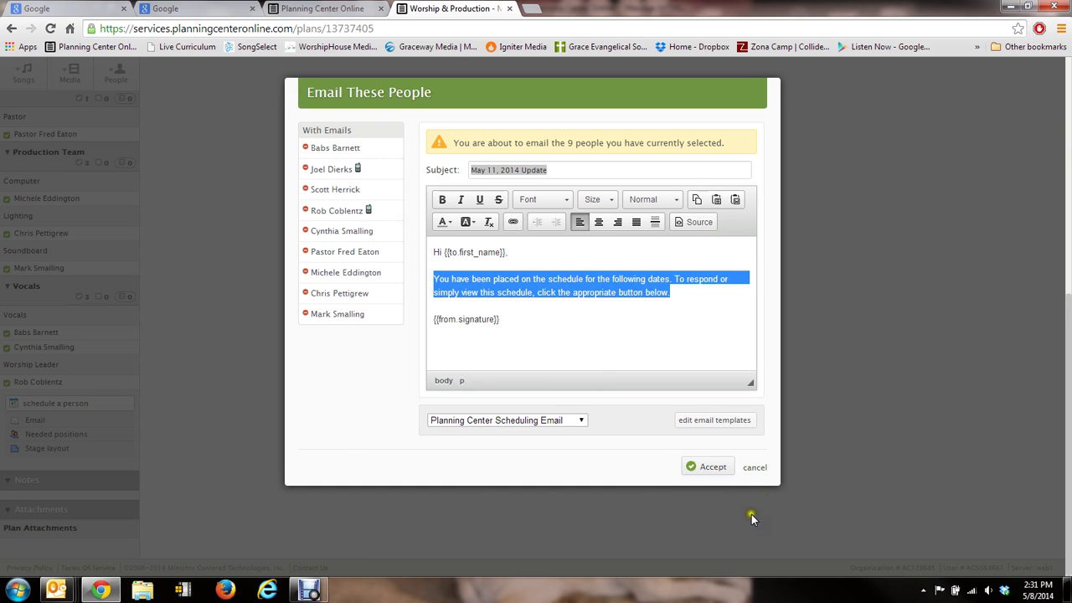
{"action": "left_click", "coordinate": [755, 468]}
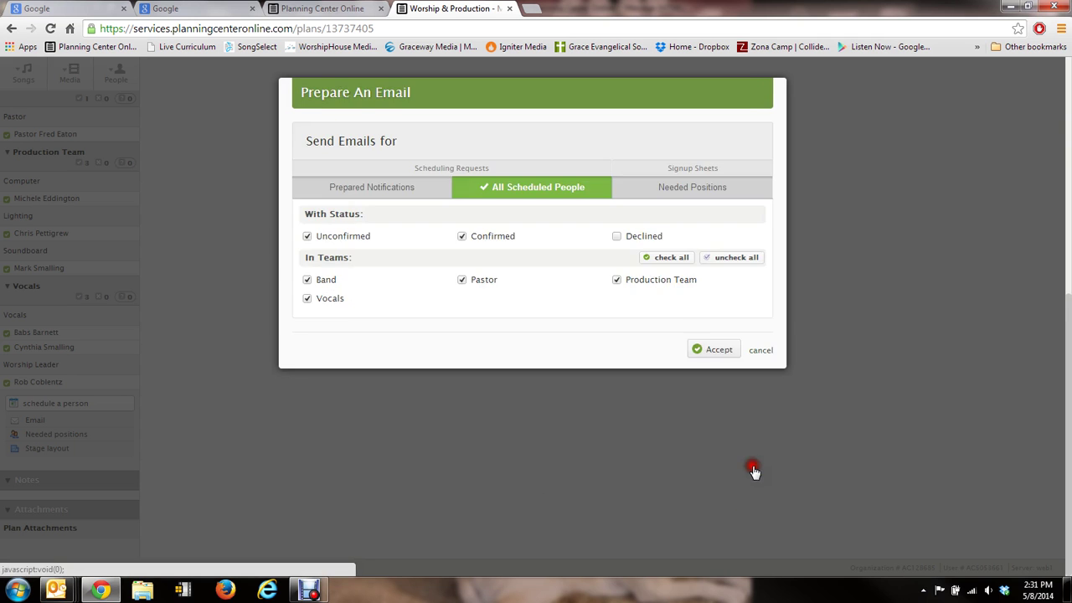
{"action": "left_click", "coordinate": [761, 351]}
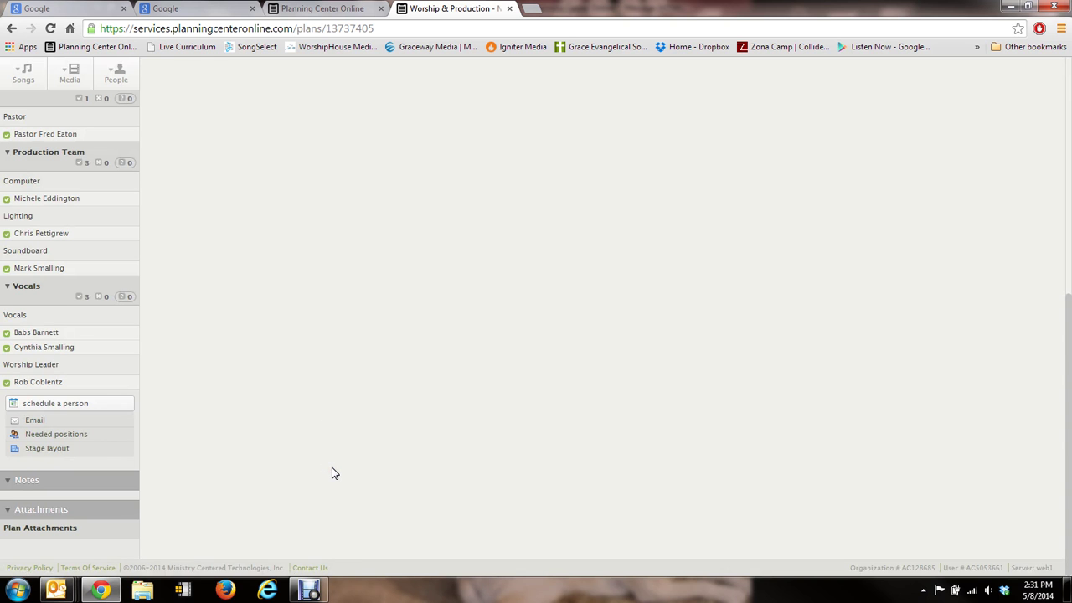
- Scroll back up through the full plan, from Closing to Preservice Slides
{"action": "scroll", "coordinate": [332, 470], "scroll_direction": "up", "scroll_amount": 2}
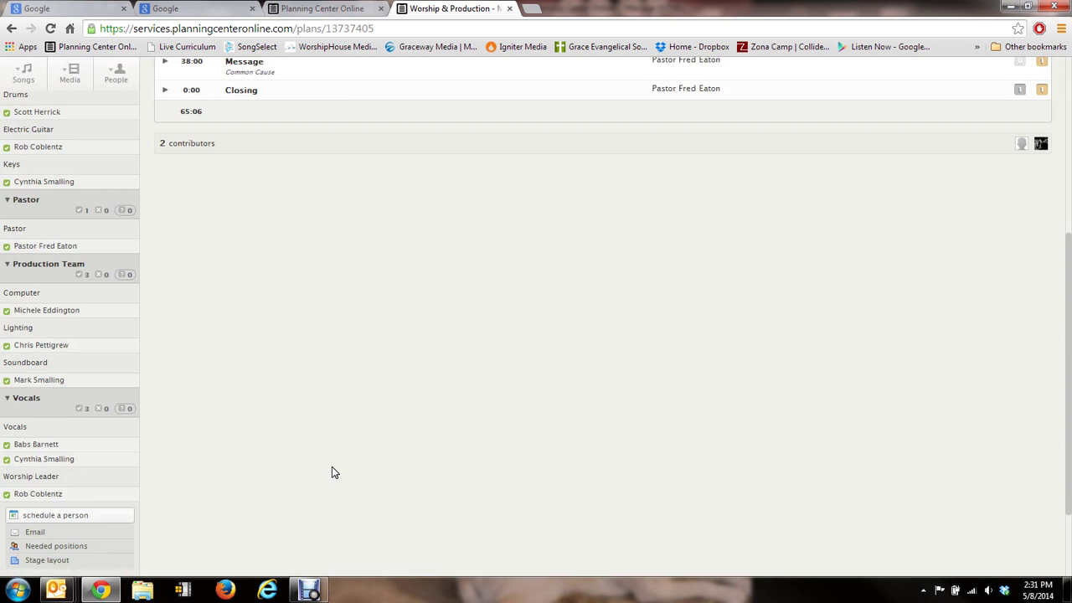
{"action": "scroll", "coordinate": [332, 473], "scroll_direction": "up", "scroll_amount": 1}
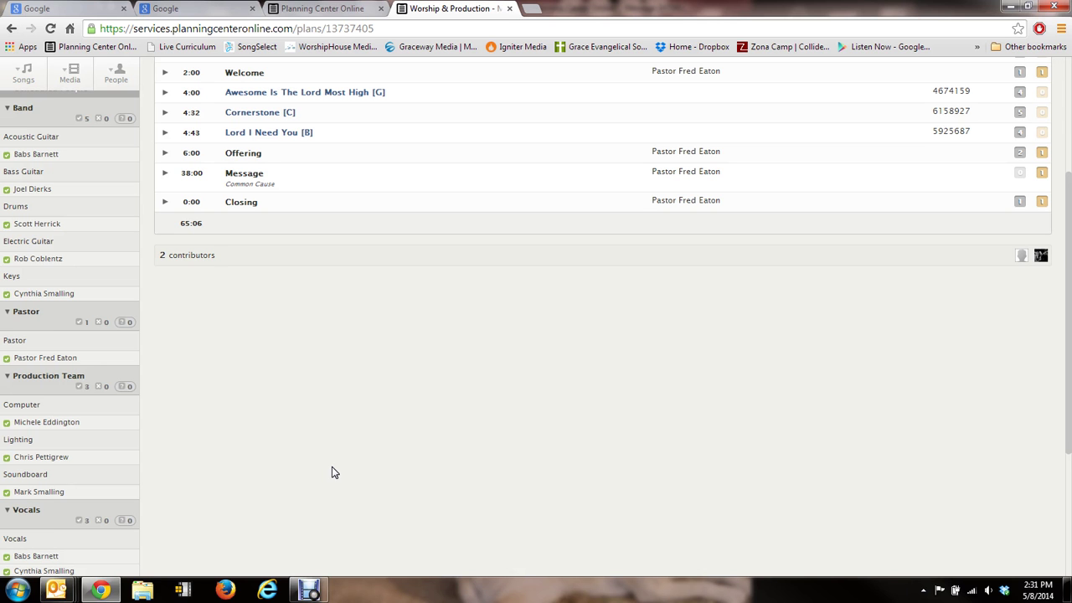
{"action": "left_click", "coordinate": [332, 466]}
{"action": "scroll", "coordinate": [331, 469], "scroll_direction": "up", "scroll_amount": 2}
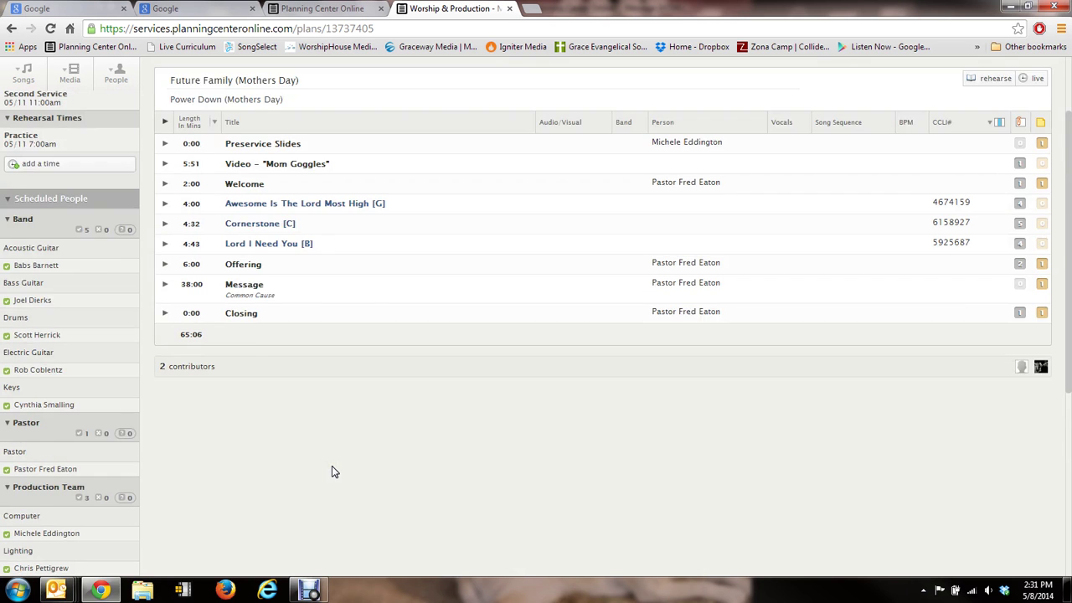
{"action": "left_click", "coordinate": [334, 494]}
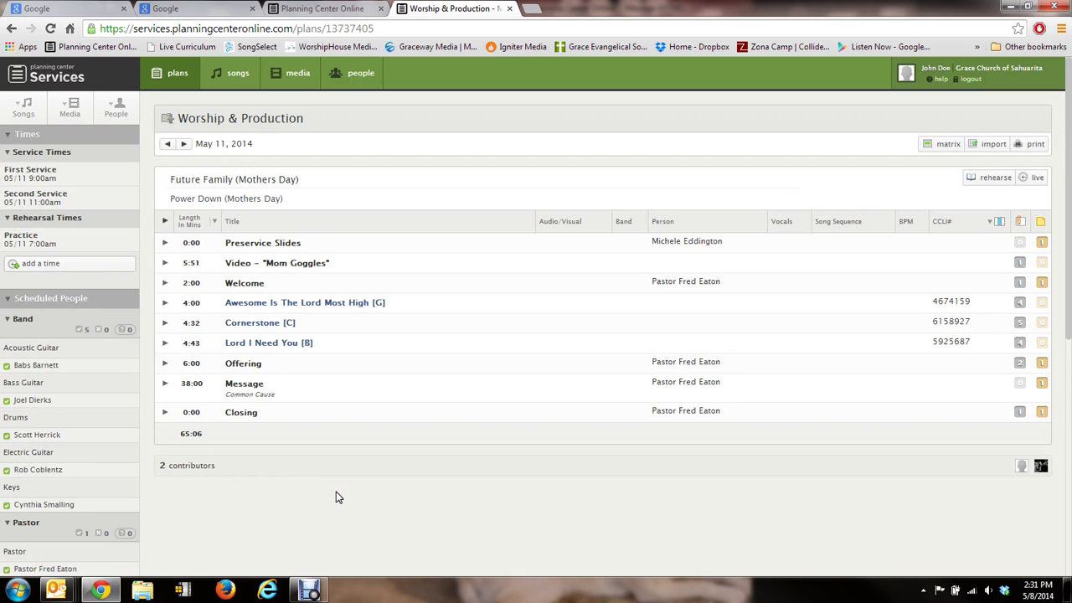
{"action": "left_click", "coordinate": [309, 472]}
- Review the note category and song options, then return to the plans dashboard
{"action": "left_click", "coordinate": [998, 222]}
{"action": "mouse_move", "coordinate": [168, 80]}
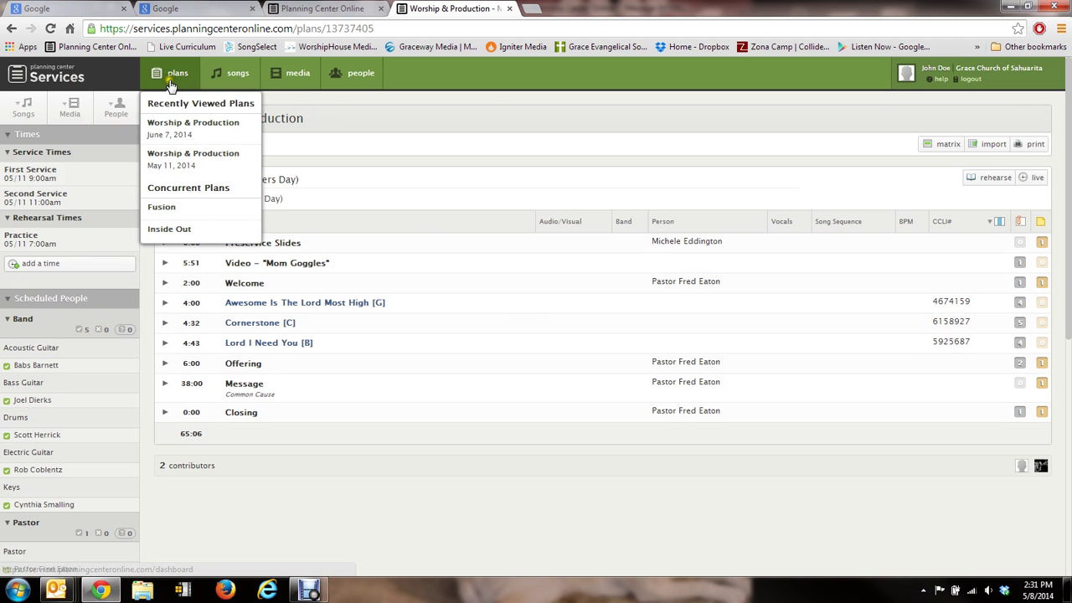
{"action": "left_click", "coordinate": [170, 77]}
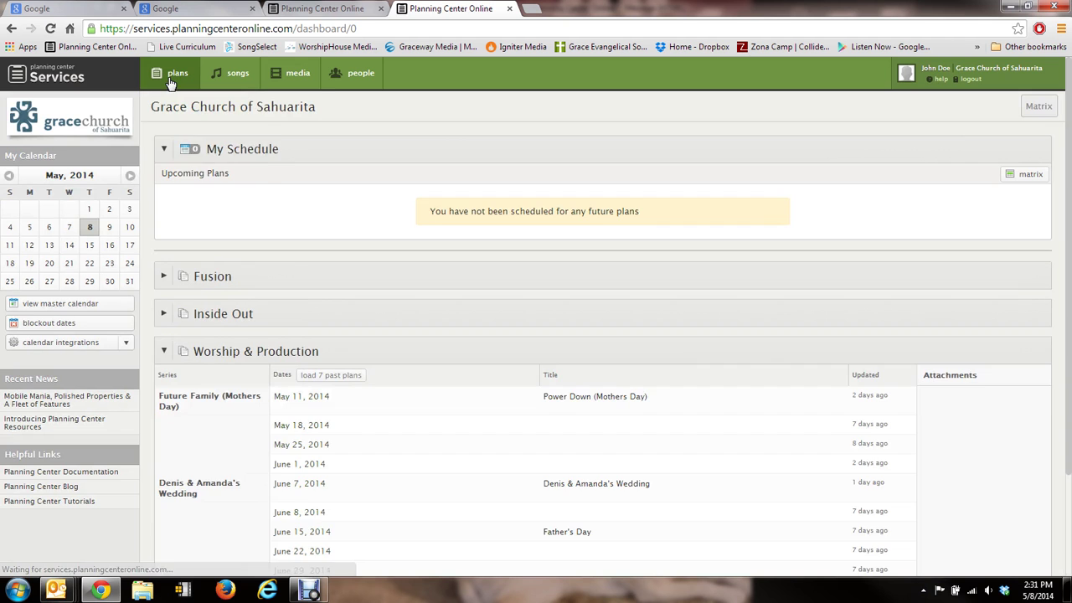
- Load the seven past Worship & Production plans and open the May 7, 2014 Night of Worship plan
{"action": "scroll", "coordinate": [444, 335], "scroll_direction": "down", "scroll_amount": 2}
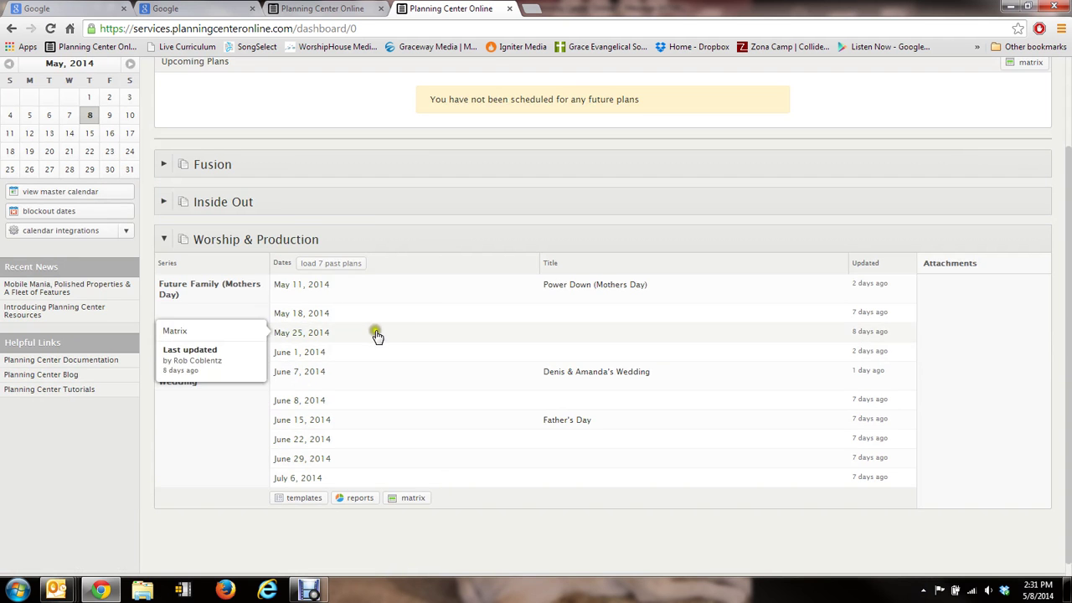
{"action": "left_click", "coordinate": [331, 264]}
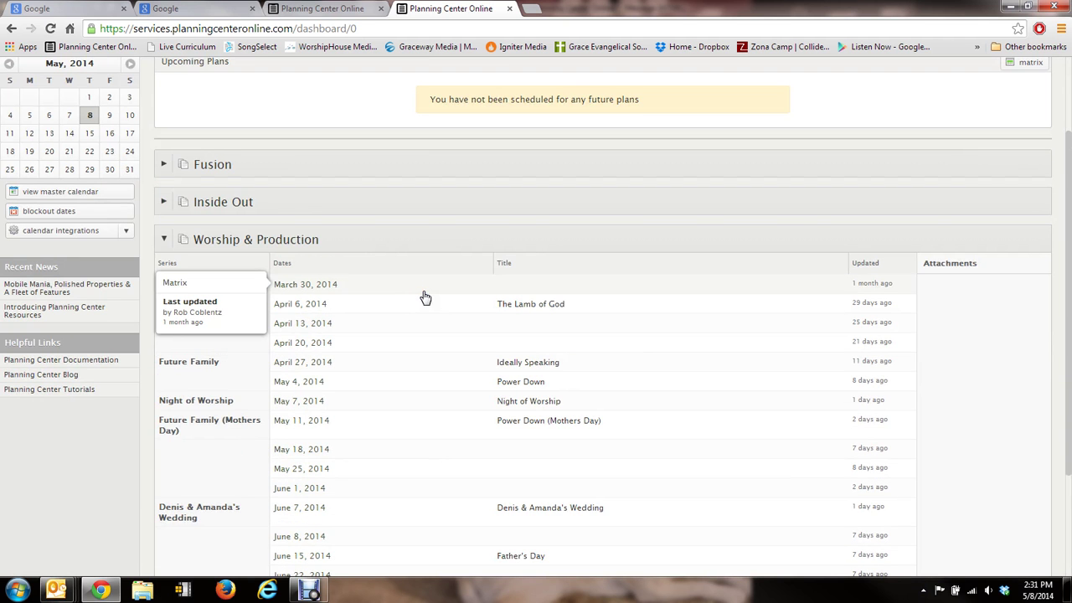
{"action": "left_click", "coordinate": [424, 301]}
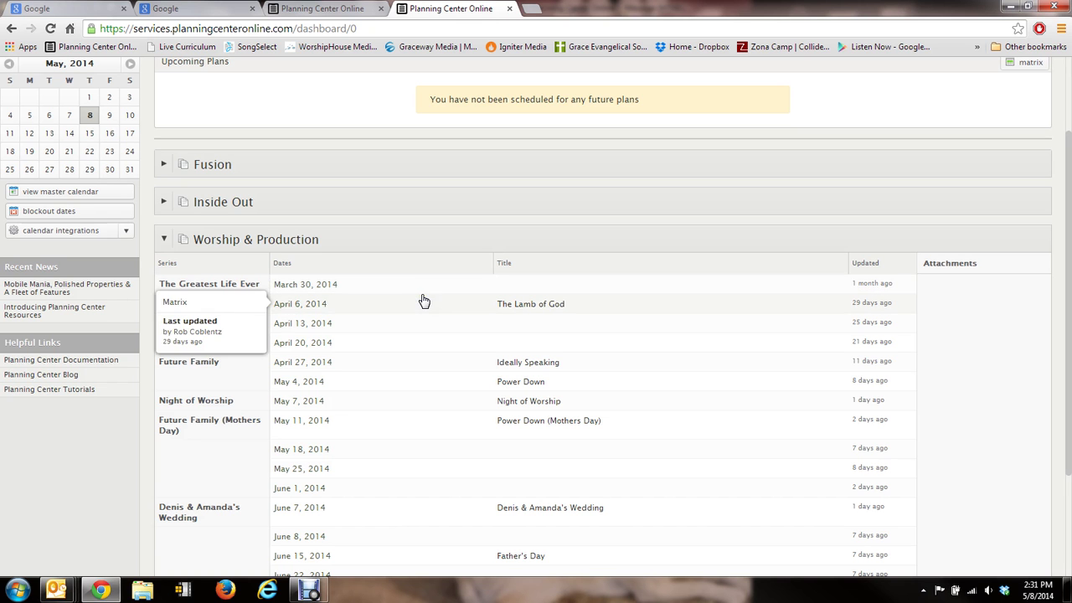
{"action": "left_click", "coordinate": [418, 387]}
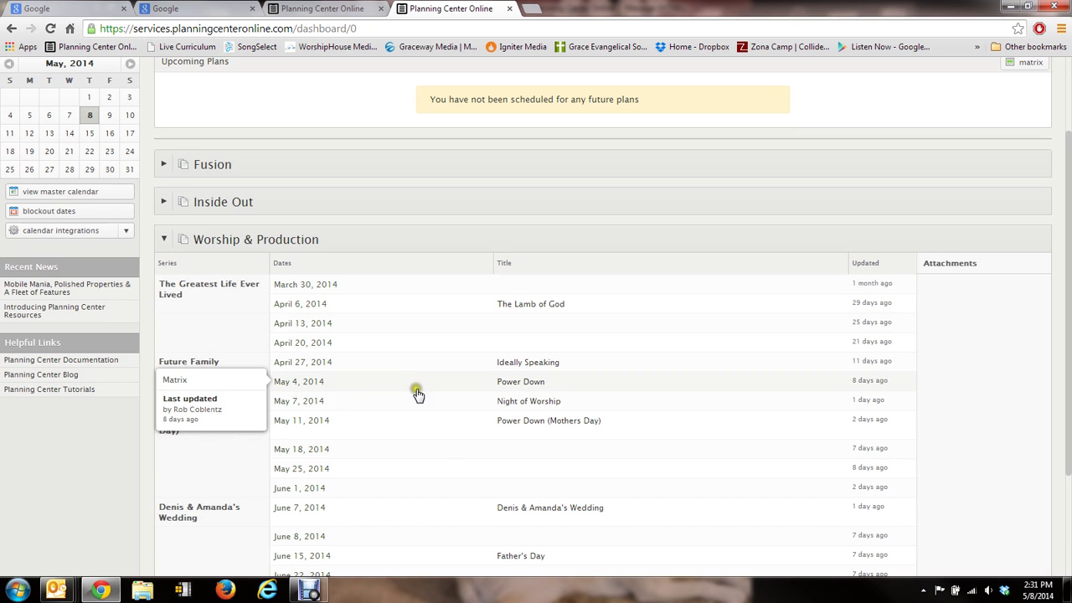
{"action": "left_click", "coordinate": [416, 403]}
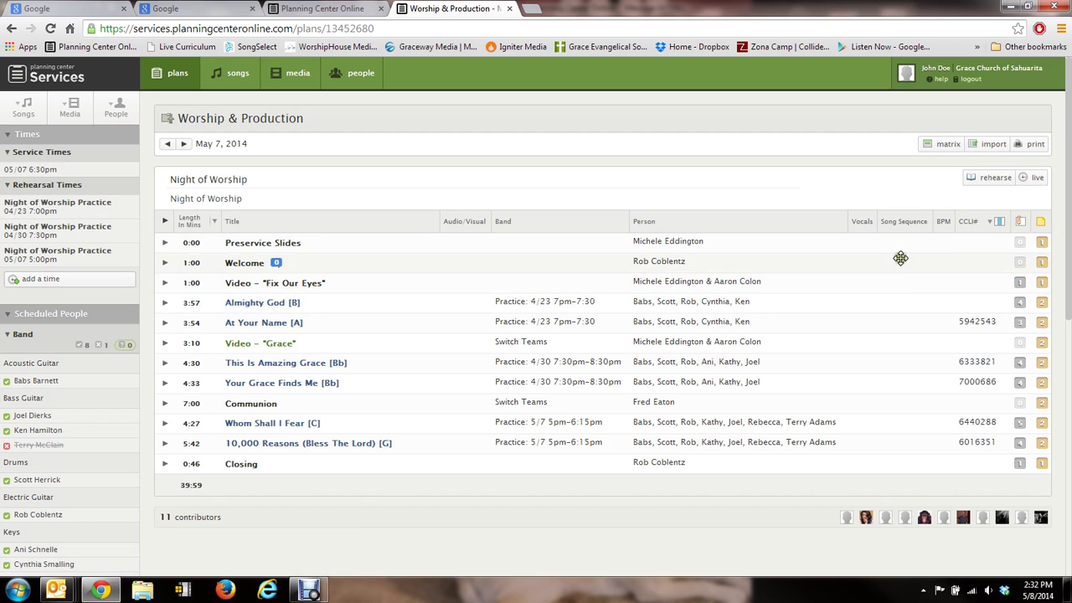
{"action": "left_click", "coordinate": [996, 222]}
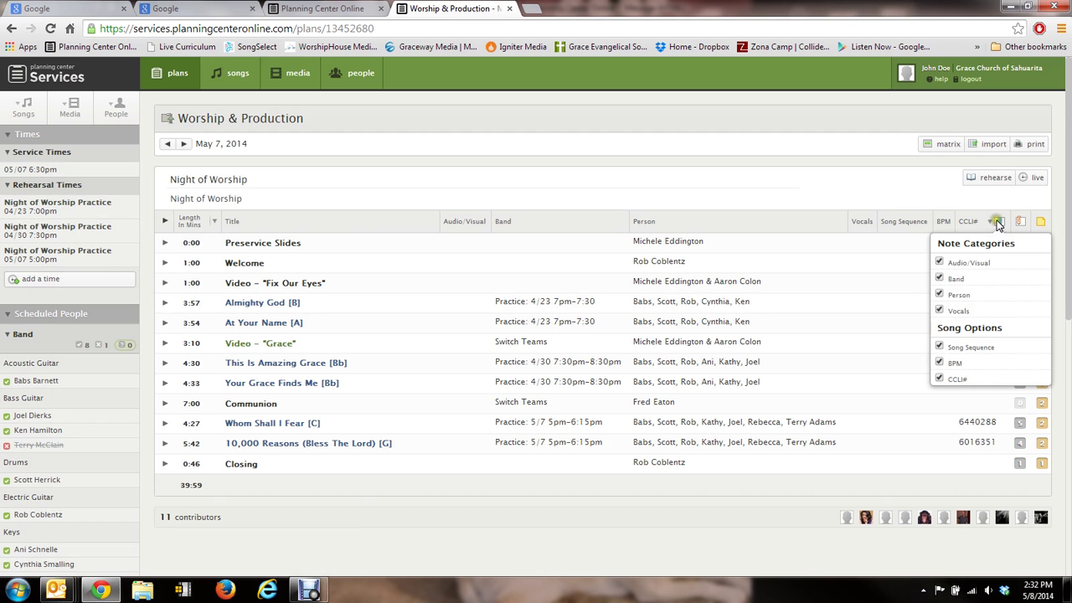
{"action": "left_click", "coordinate": [939, 278]}
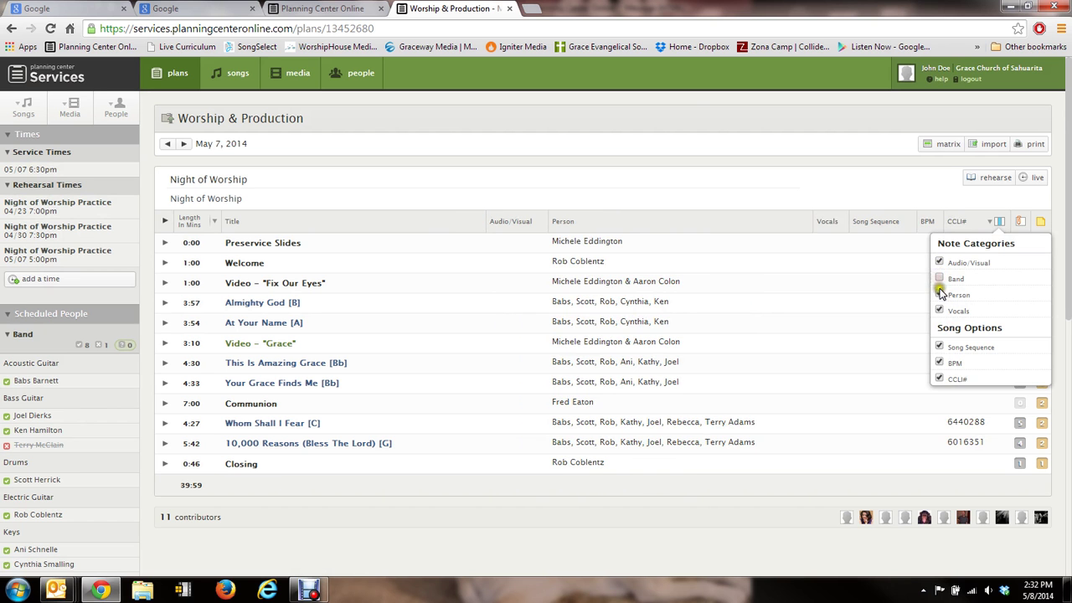
{"action": "left_click", "coordinate": [940, 281]}
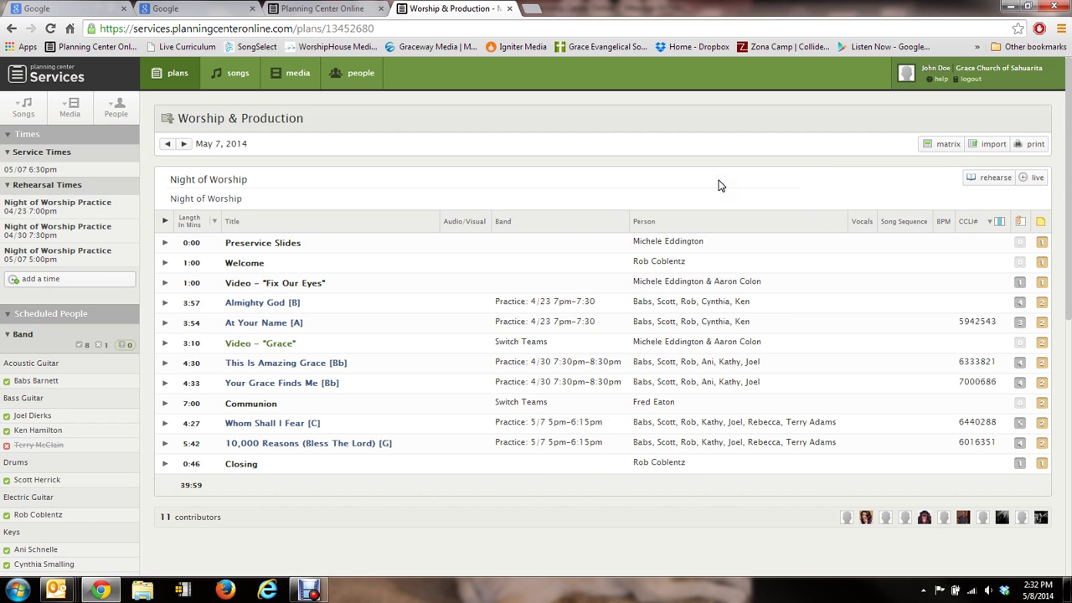
{"action": "mouse_move", "coordinate": [329, 596]}
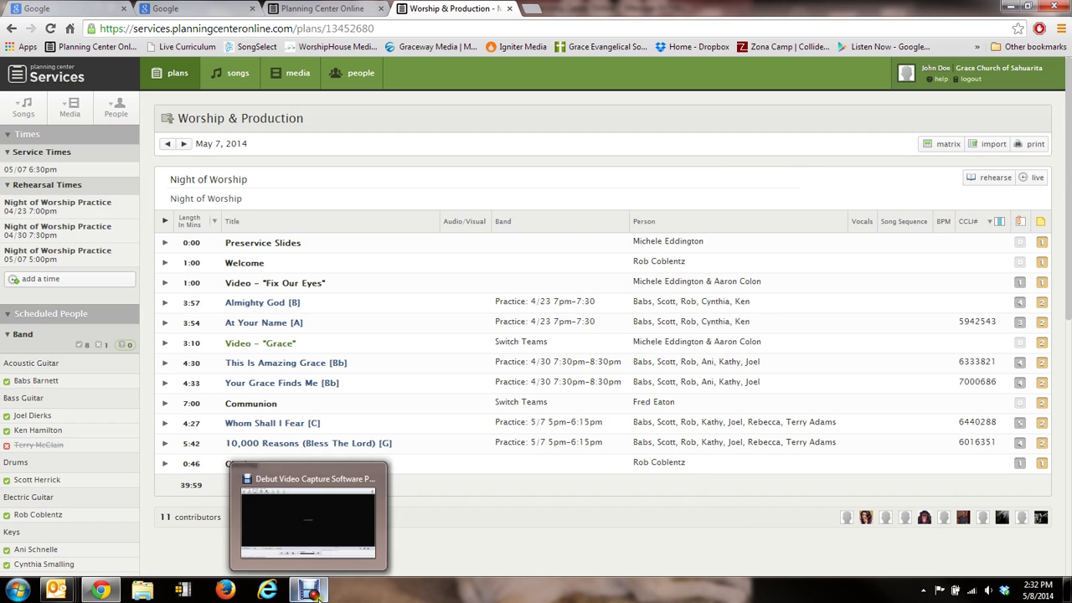